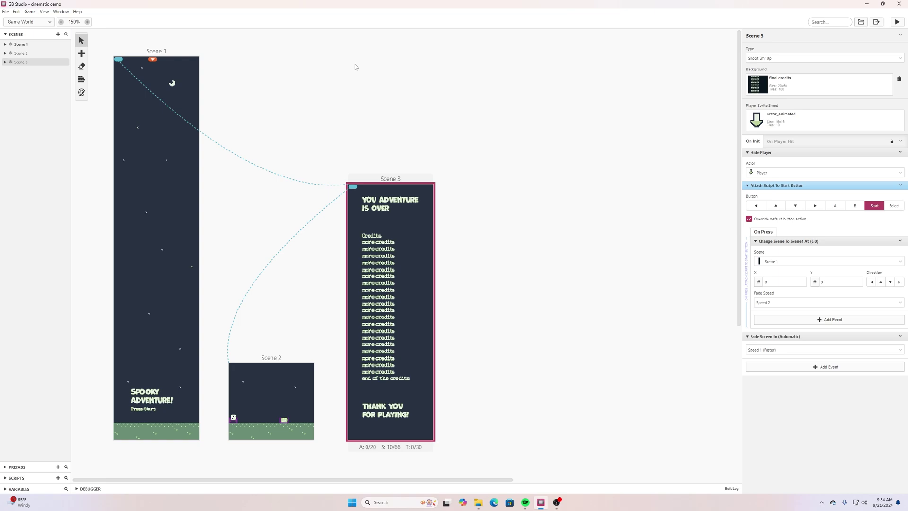
Step: Run the game and play past the title into the ghost's 'Because they taste like sheet!' punchline
left_click(897, 22)
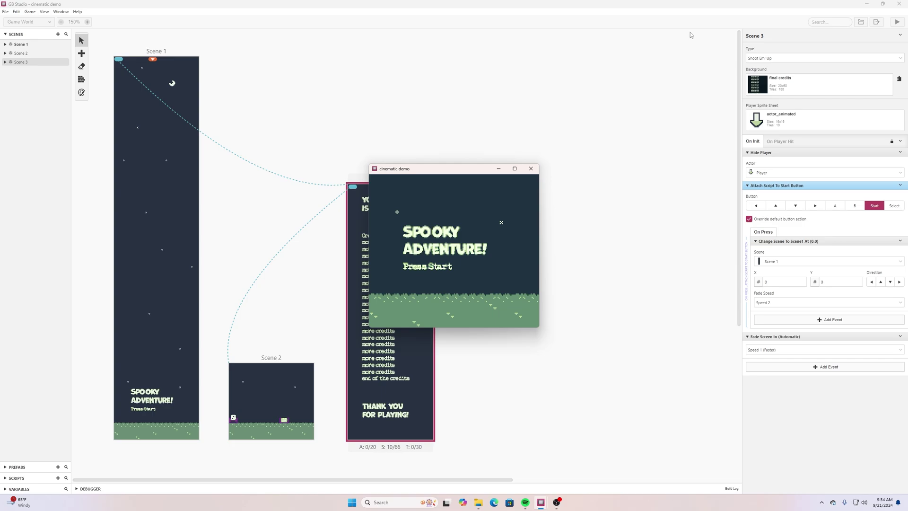
key("Return")
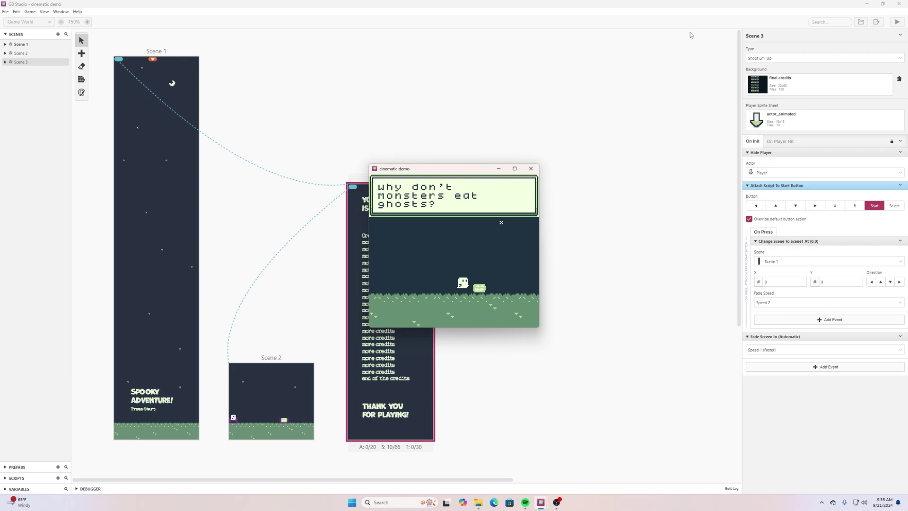
key("z")
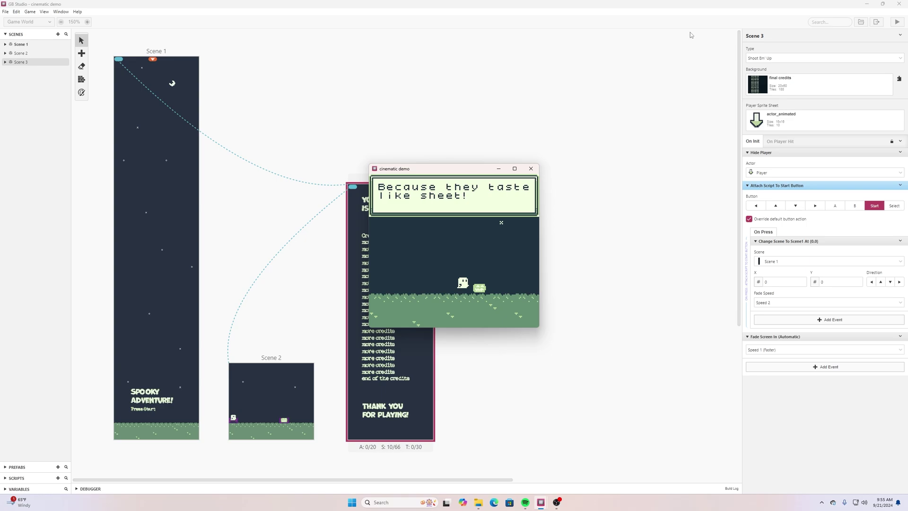
Step: Finish the ghost dialogue, skip the credits back to the title, and close the play window
key("z")
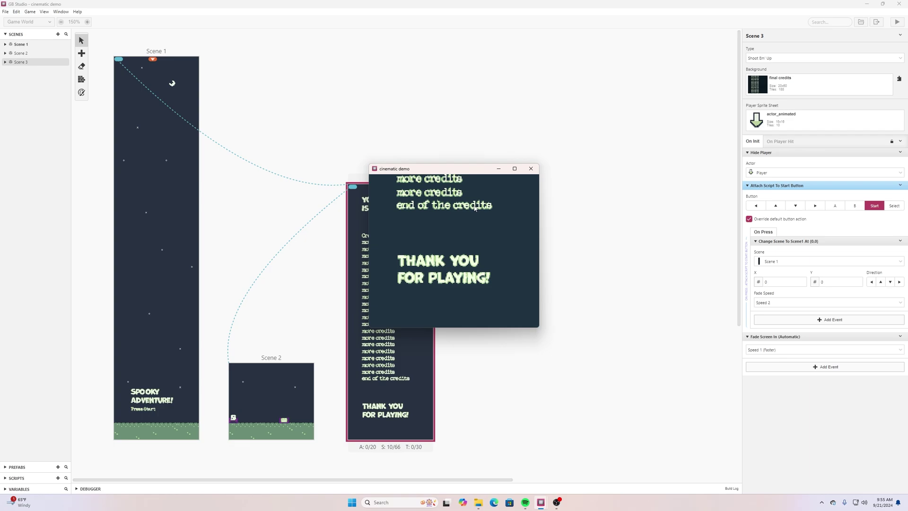
key("Return")
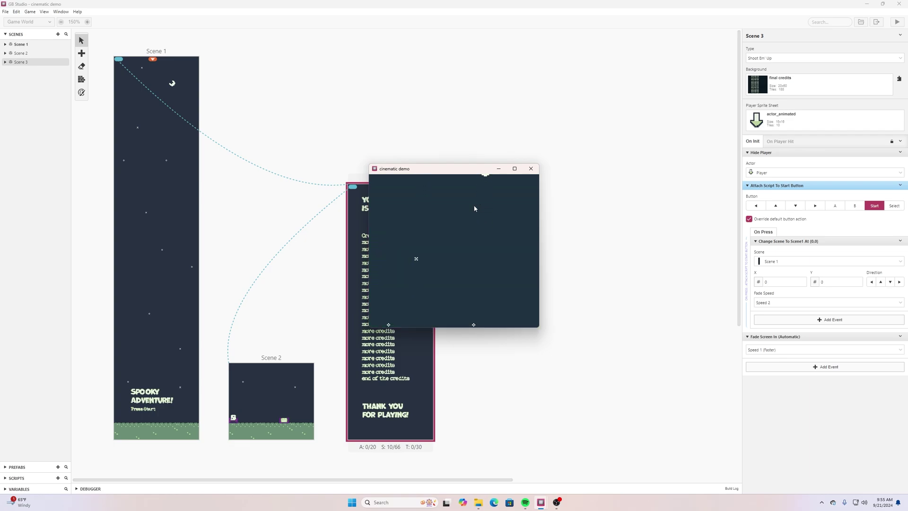
left_click(531, 169)
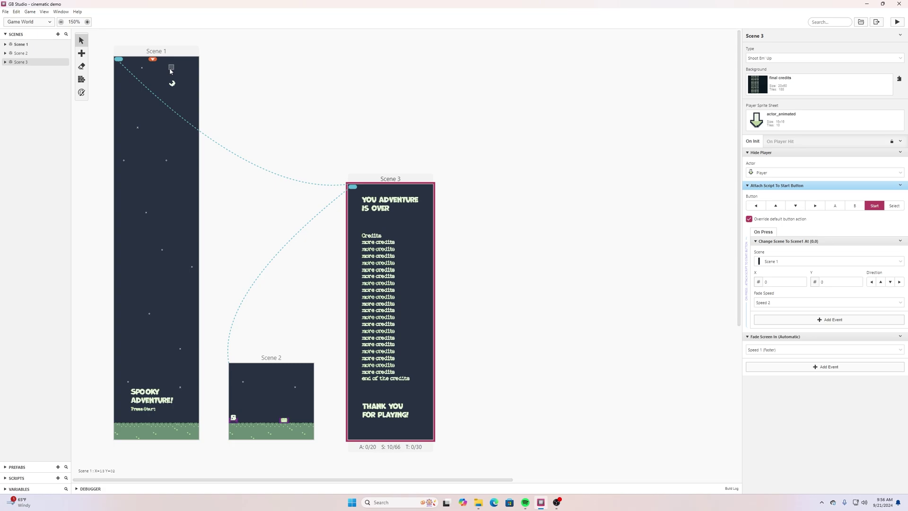
Step: Preview scroll scene copy.png from the cinematics folder zoomed in, then close Photos
left_click(479, 502)
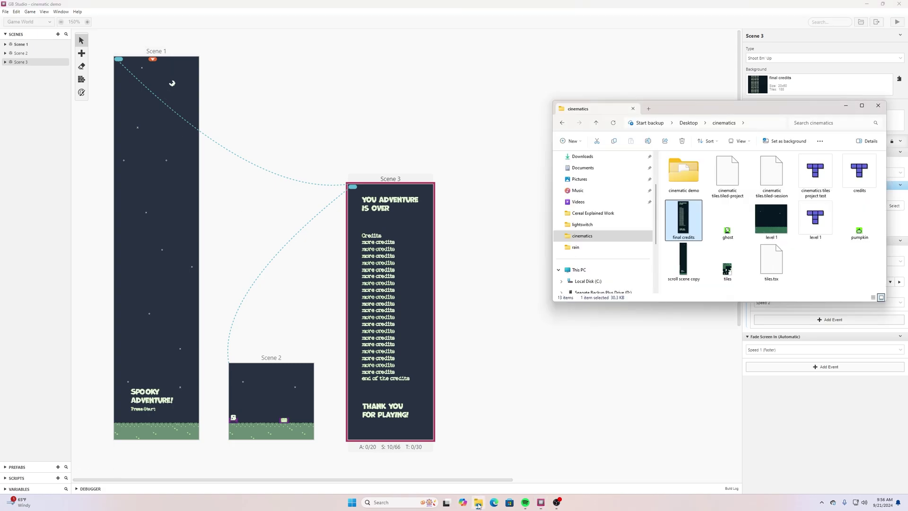
double_click(683, 260)
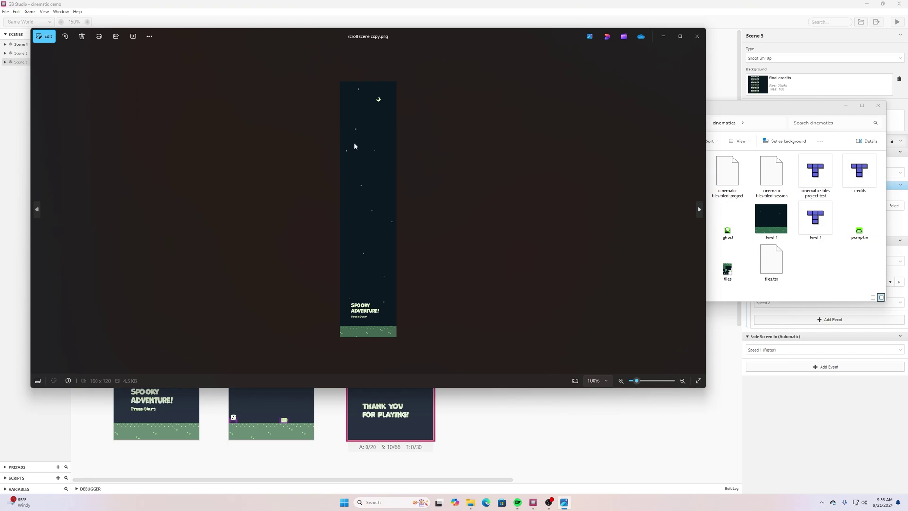
scroll(355, 144, "up", 2)
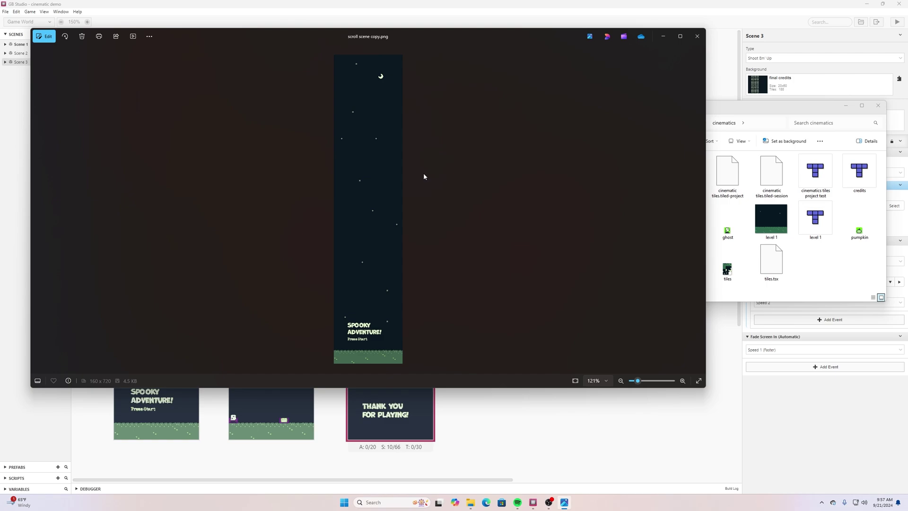
scroll(365, 338, "up", 2)
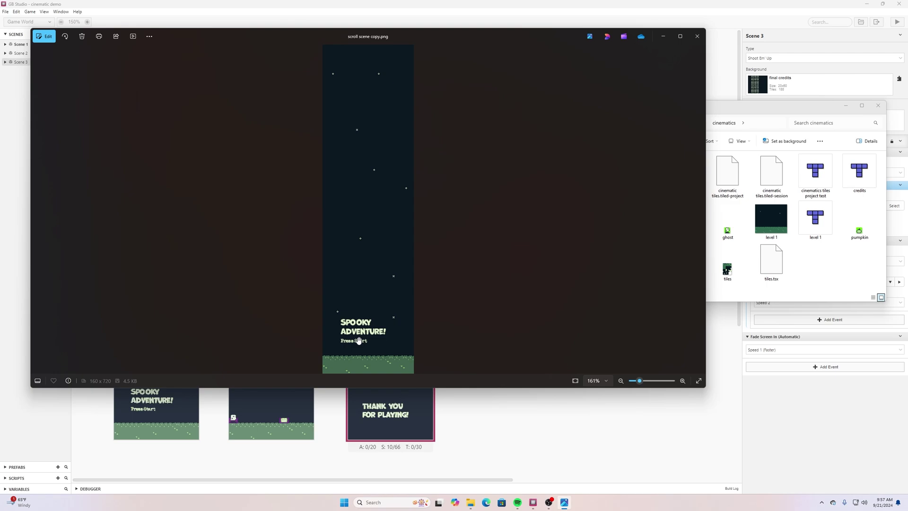
left_click(704, 36)
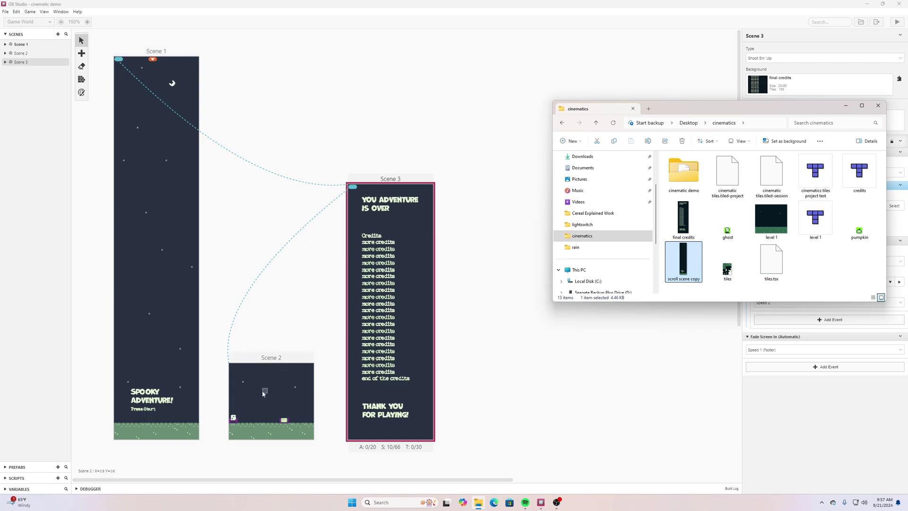
Step: Preview the level 1 background image zoomed in, then close Photos
double_click(771, 218)
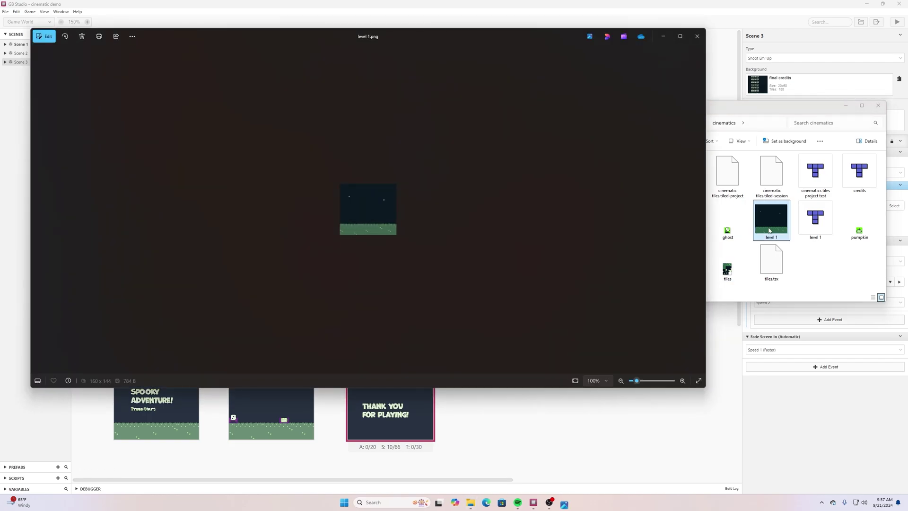
scroll(391, 221, "up", 4)
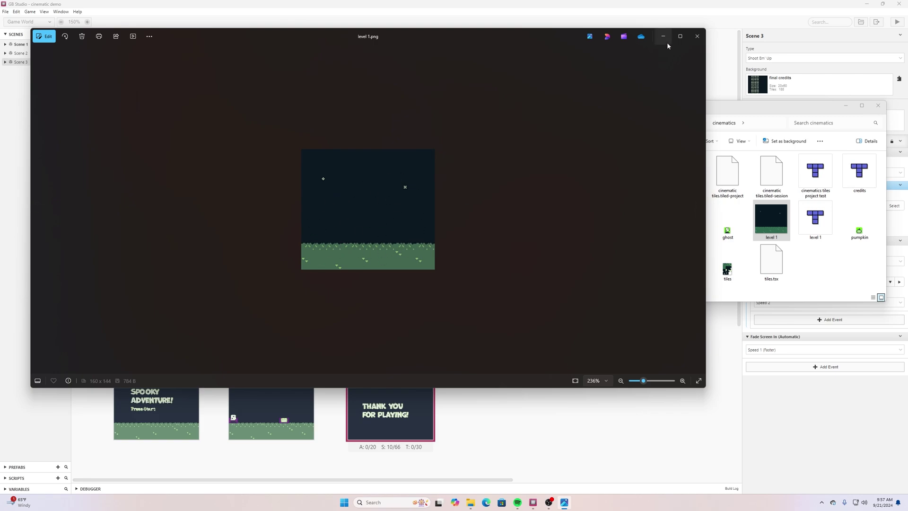
left_click(697, 36)
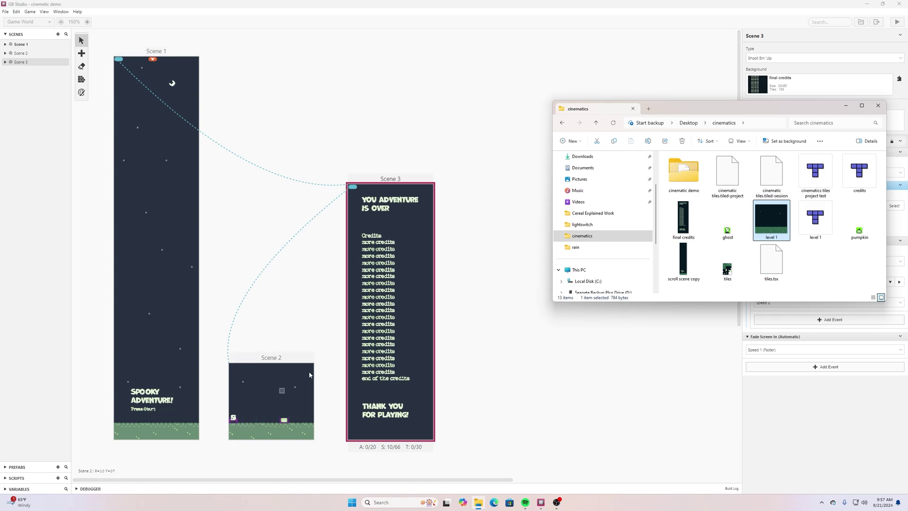
Step: View final credits.png, then close Photos and the cinematics folder window
double_click(682, 219)
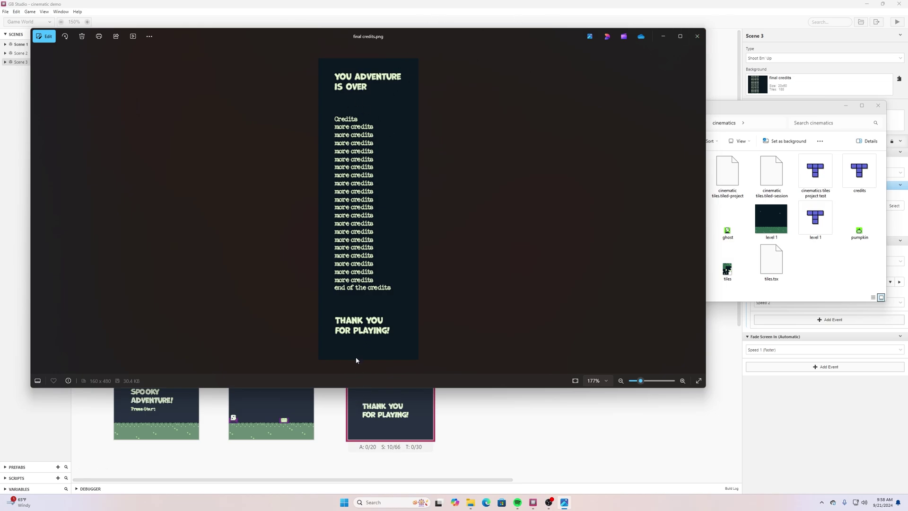
left_click(698, 37)
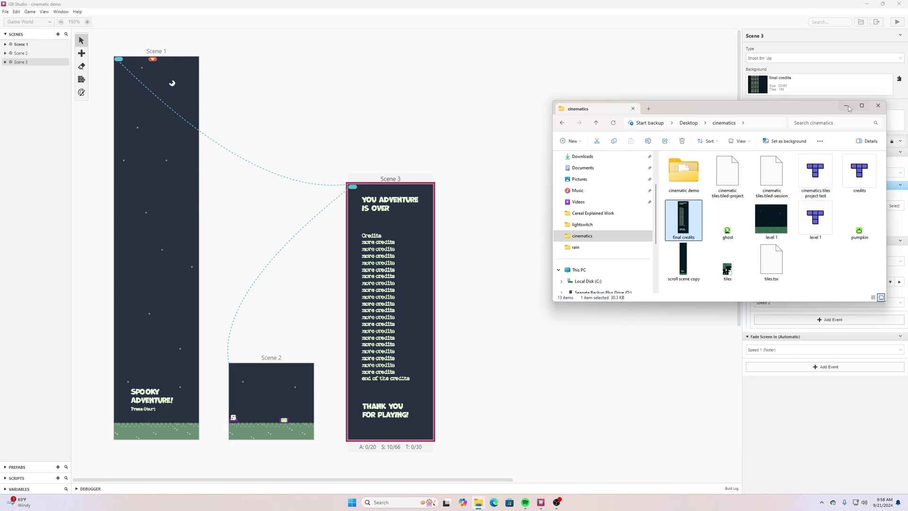
left_click(879, 108)
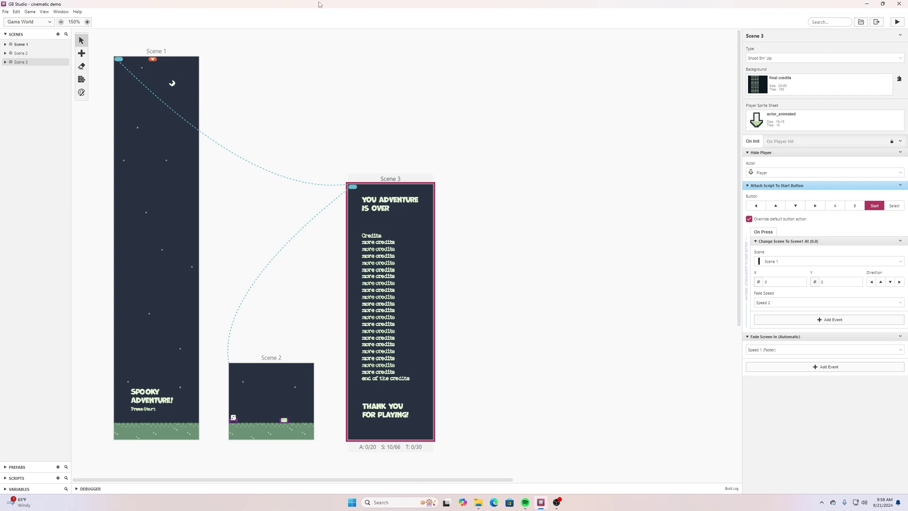
left_click(38, 26)
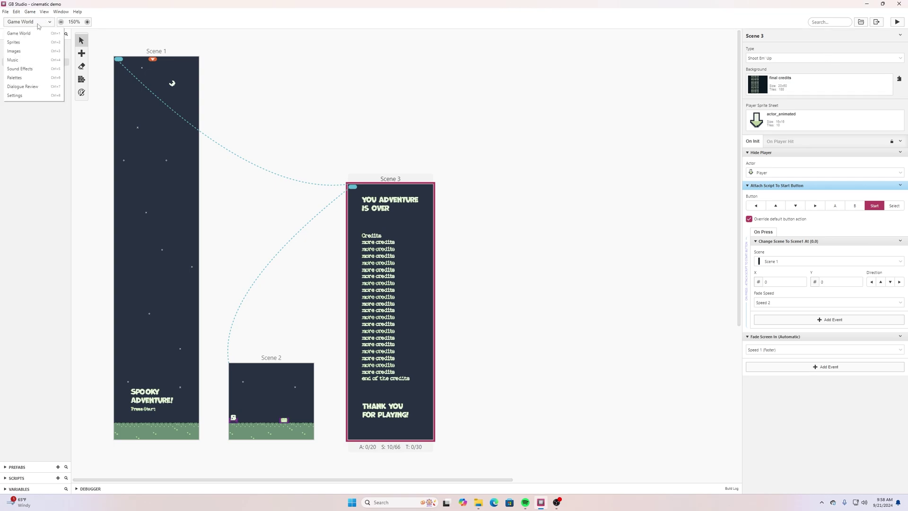
left_click(14, 51)
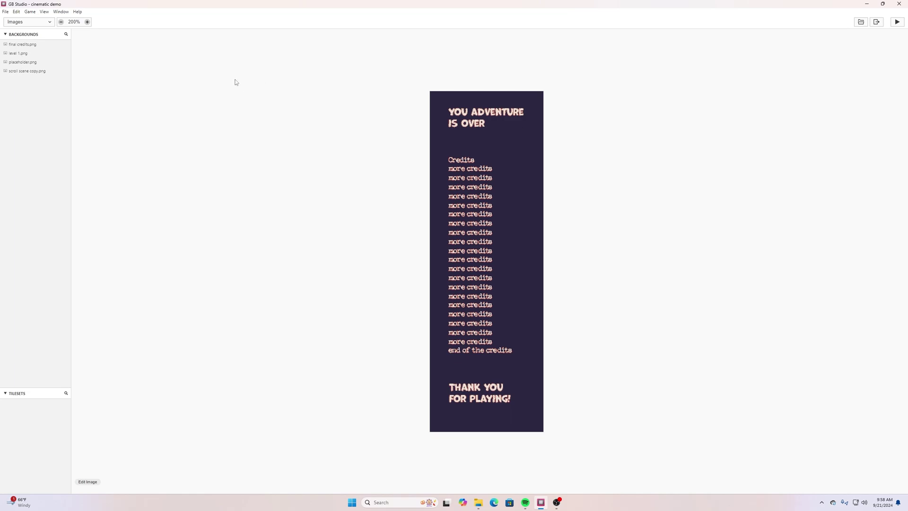
left_click(44, 23)
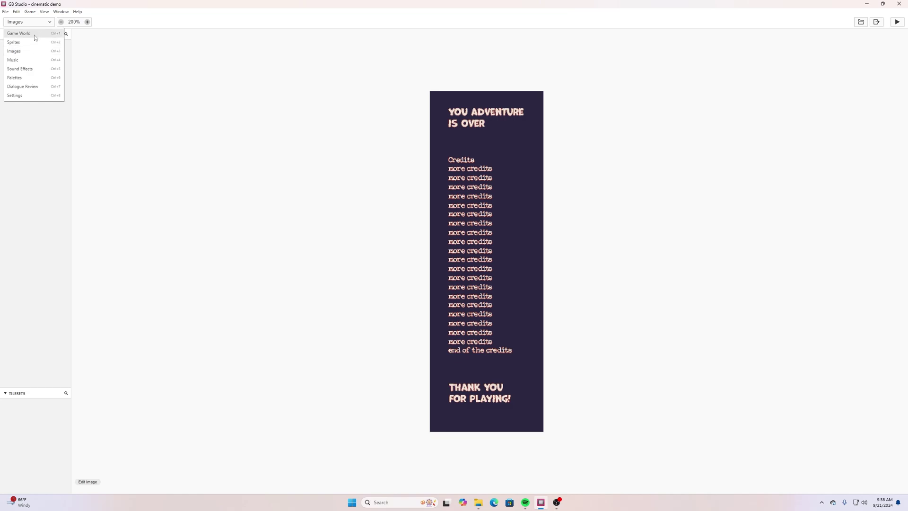
left_click(34, 35)
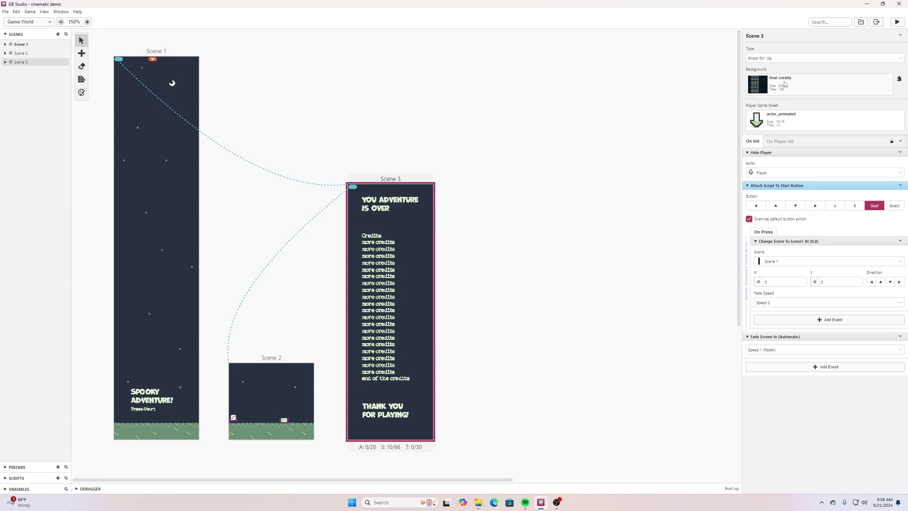
Step: Select Scene 1 to show its scroll scene copy background and Start-to-Scene 2 script
left_click(162, 224)
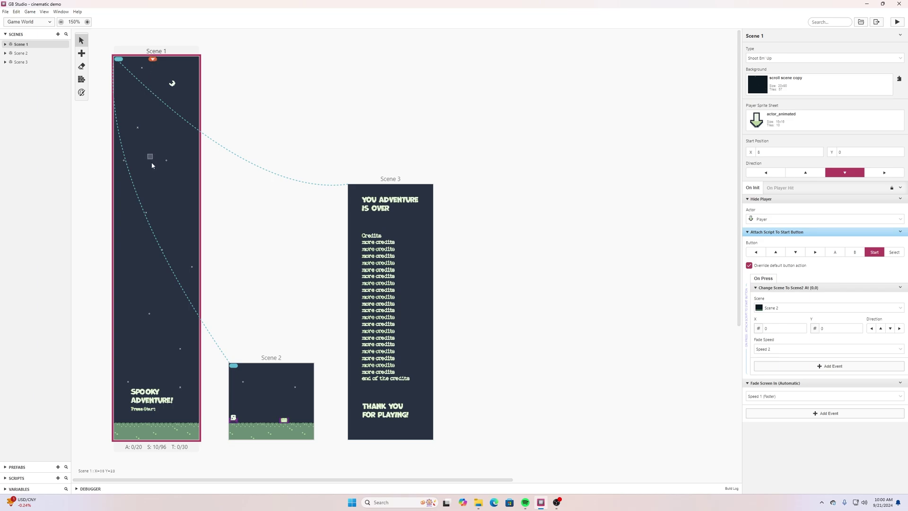
Step: Test-run the game, go from the title to Scene 2 with Start, then close the play window
left_click(897, 22)
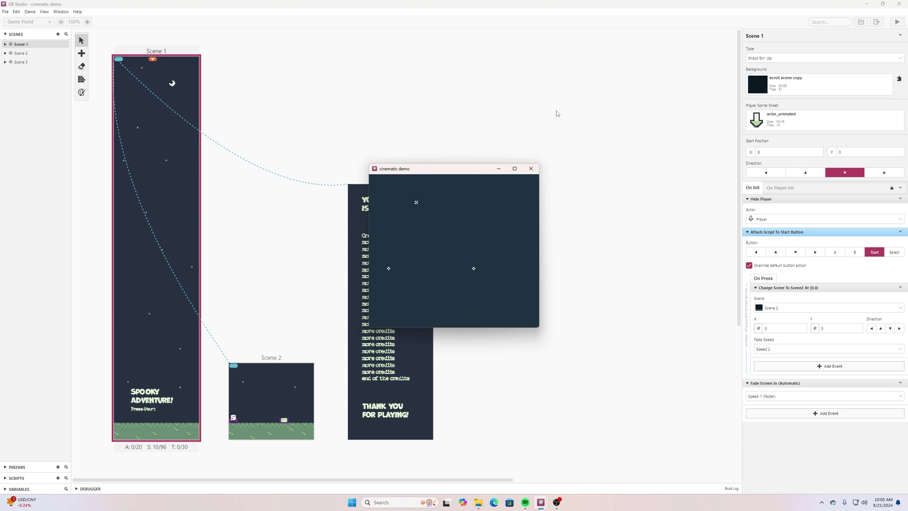
key("Return")
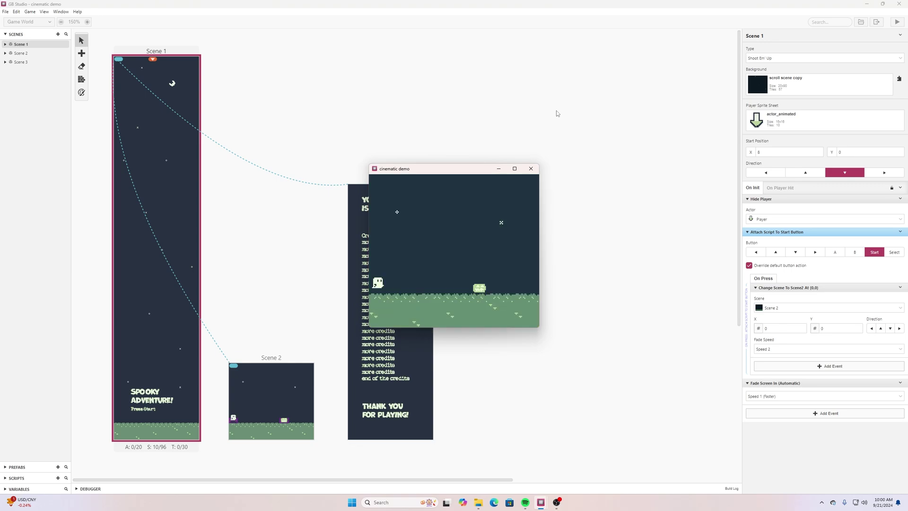
left_click(531, 169)
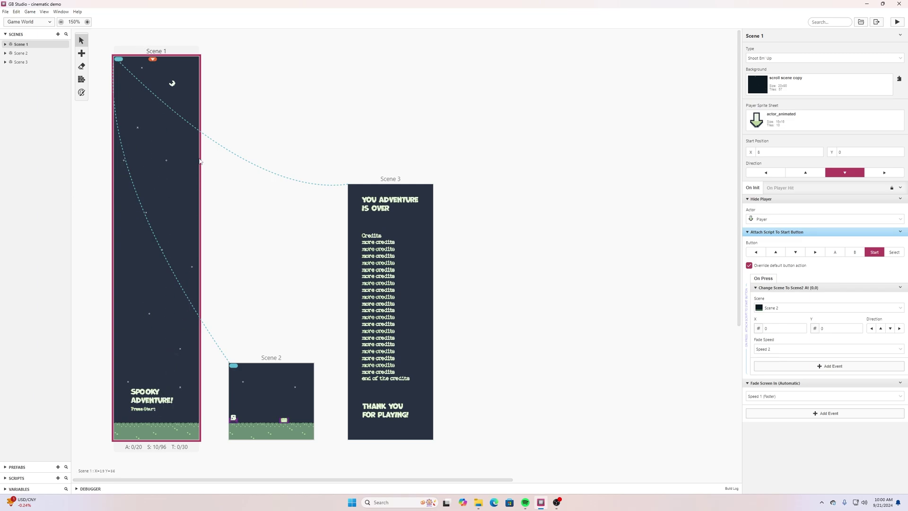
left_click(270, 374)
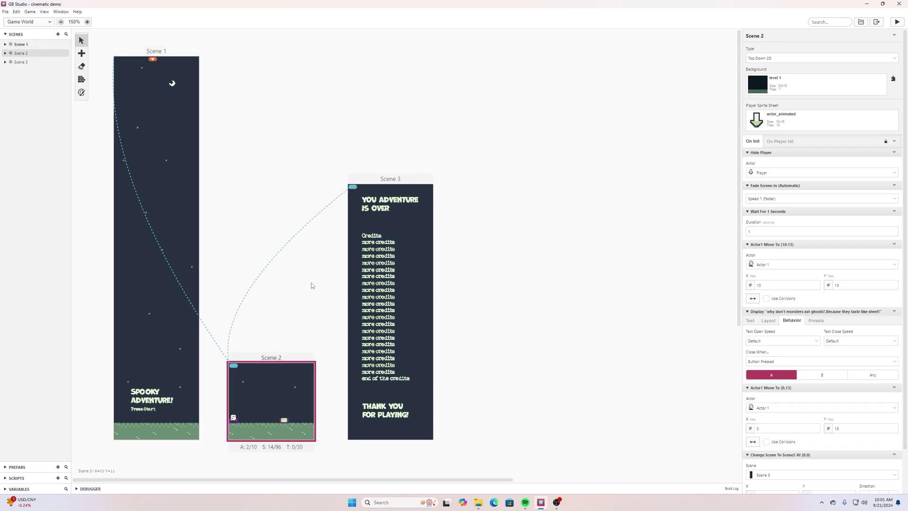
scroll(299, 296, "down", 3)
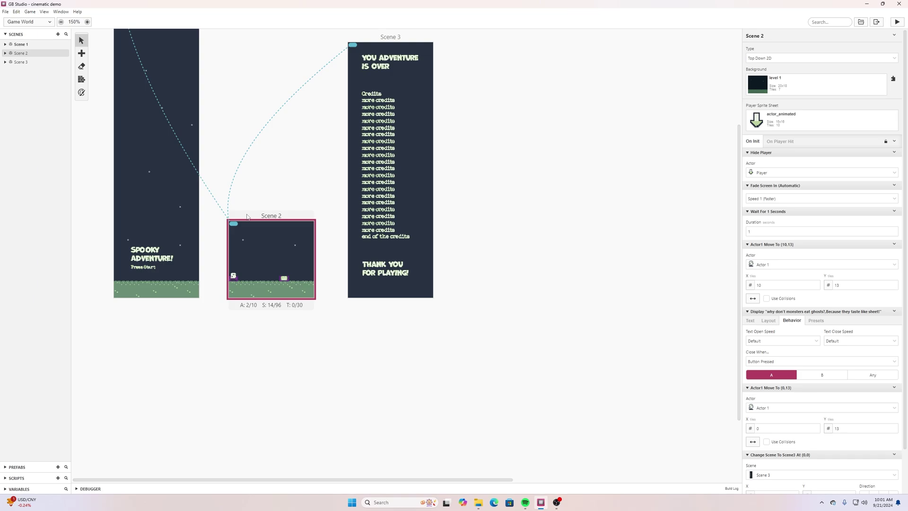
scroll(247, 217, "up", 5, "ctrl")
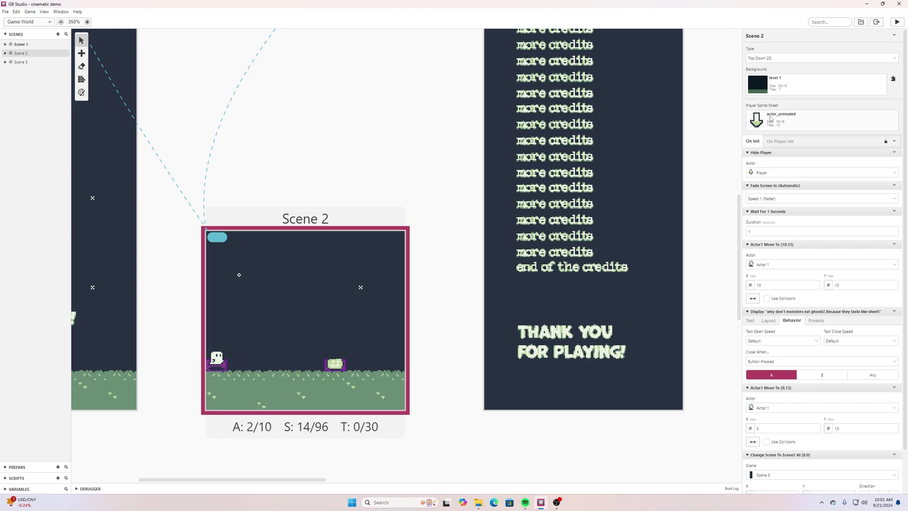
left_click(798, 62)
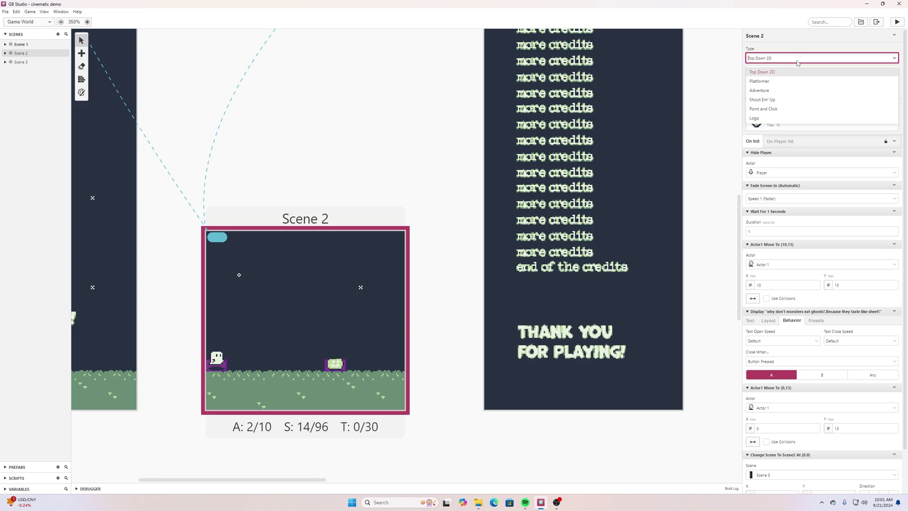
left_click(705, 58)
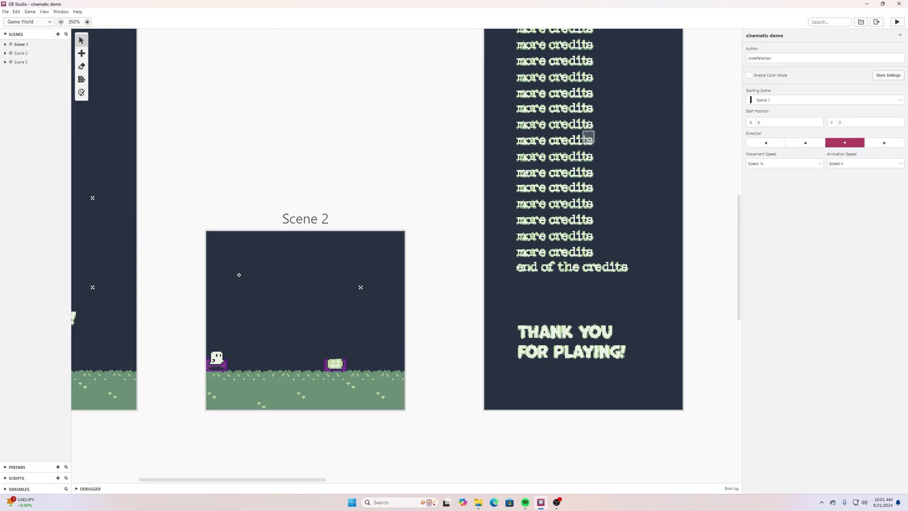
left_click(272, 279)
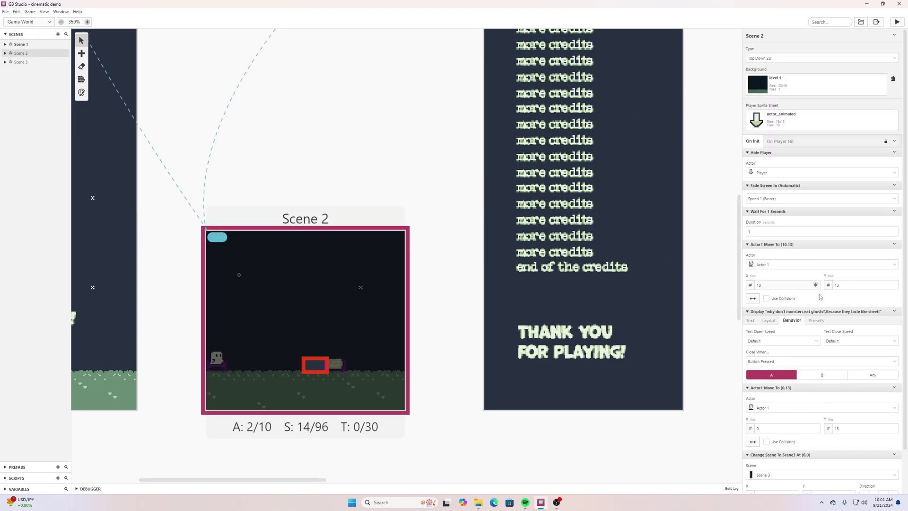
mouse_move(762, 309)
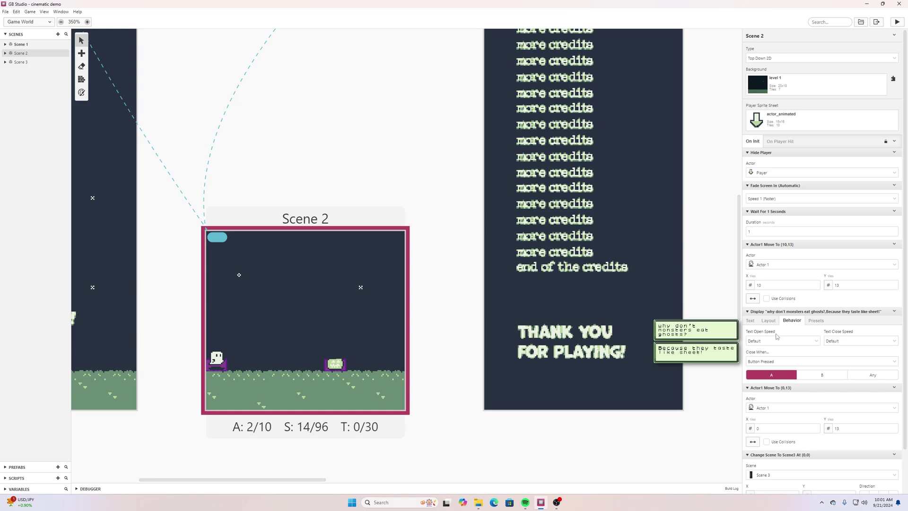
mouse_move(776, 336)
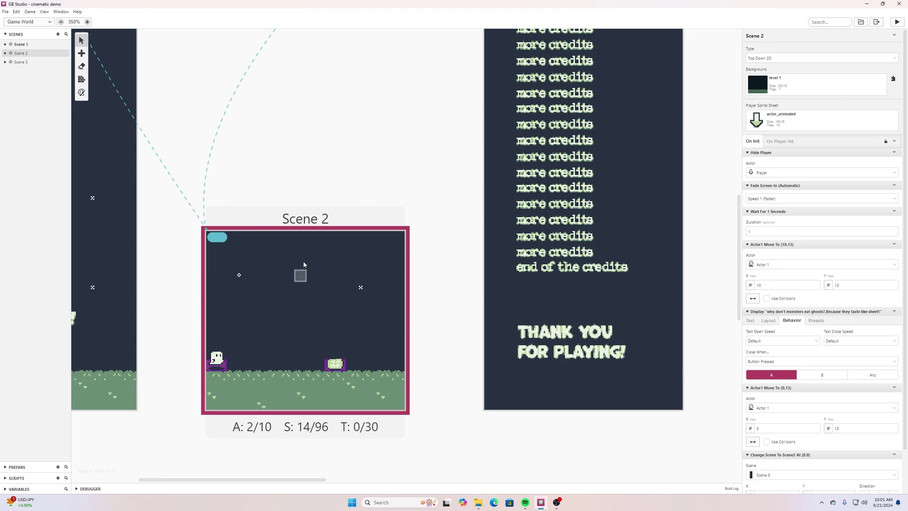
left_click(214, 365)
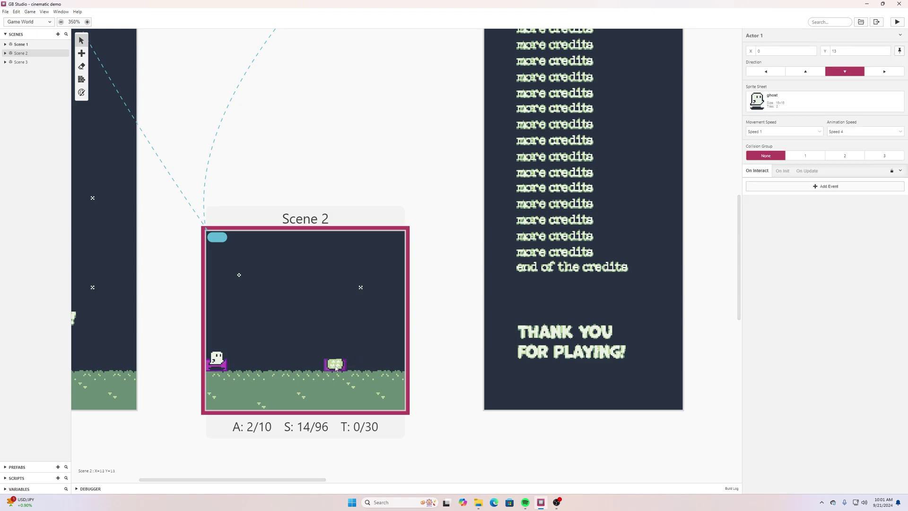
left_click(335, 367)
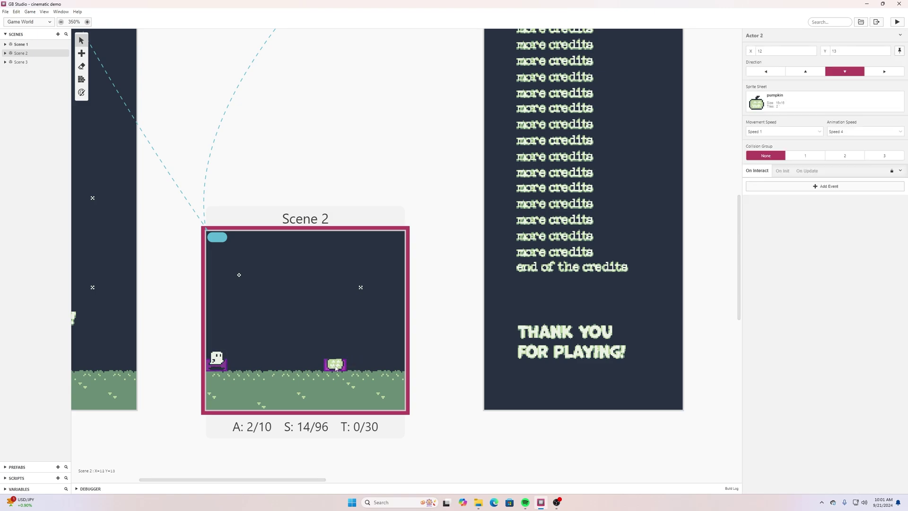
left_click(213, 365)
left_click(297, 277)
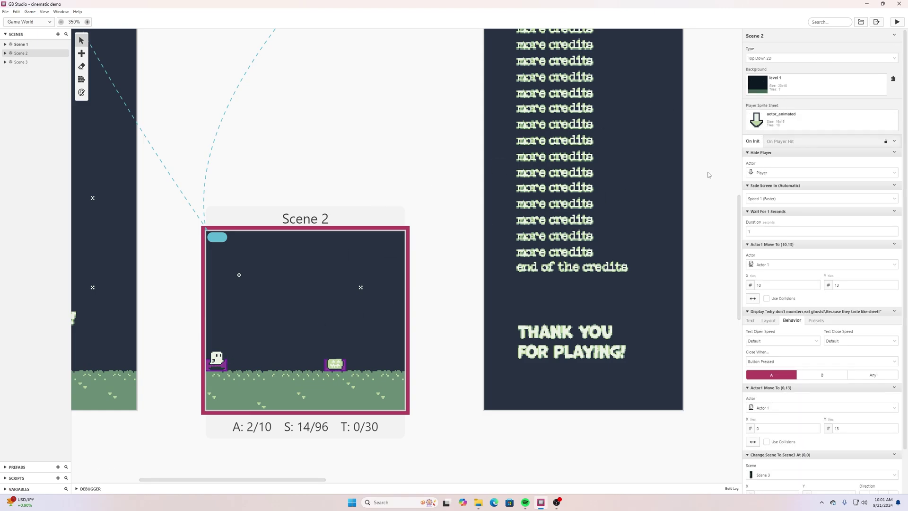
scroll(796, 152, "down", 1)
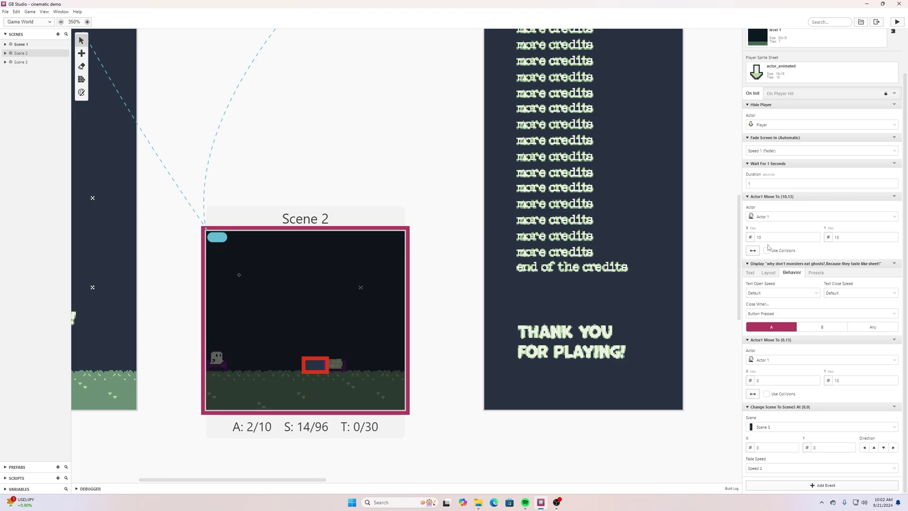
scroll(697, 336, "down", 2)
scroll(697, 335, "up", 2)
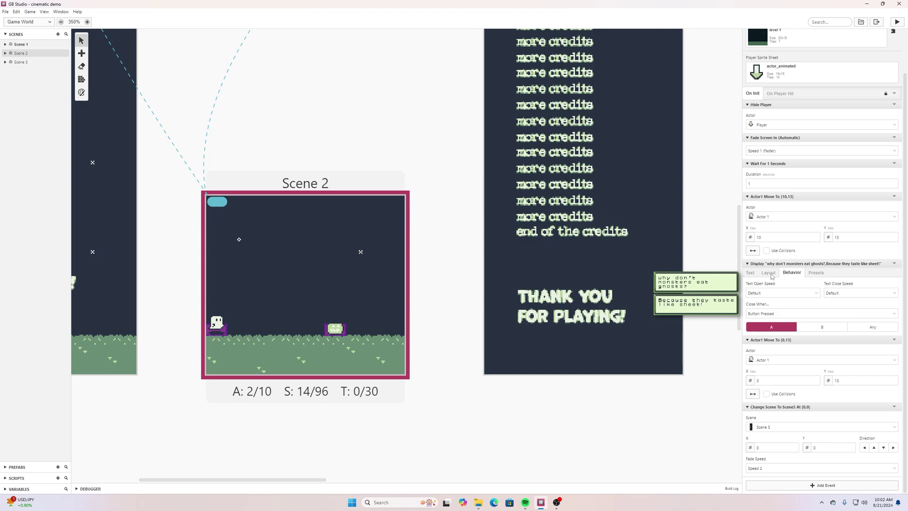
left_click(756, 274)
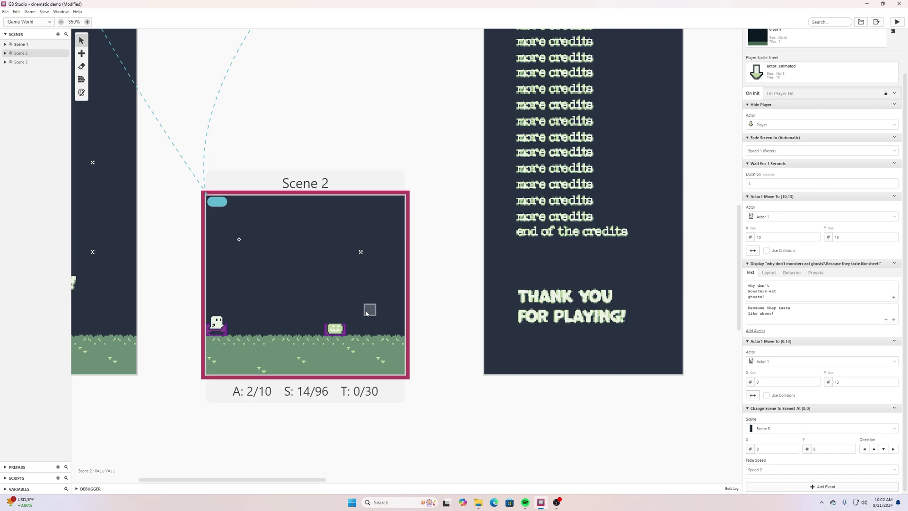
left_click(769, 274)
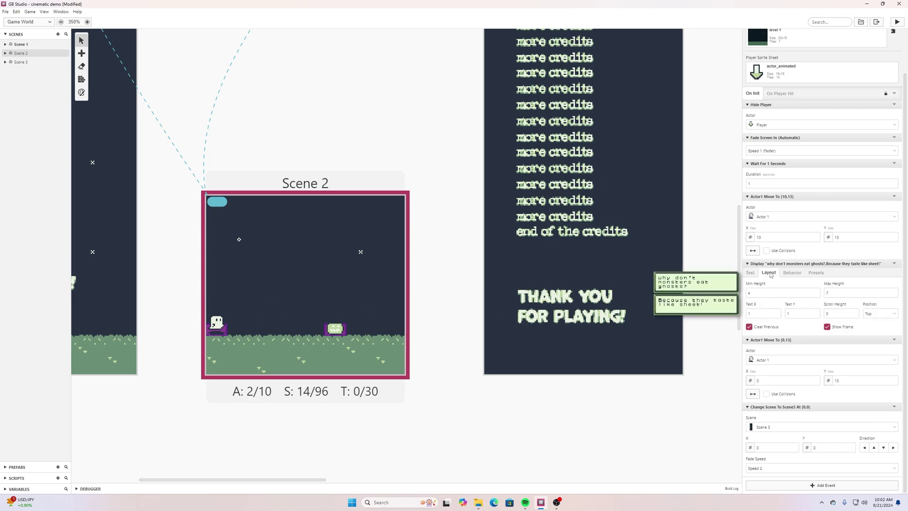
left_click(795, 273)
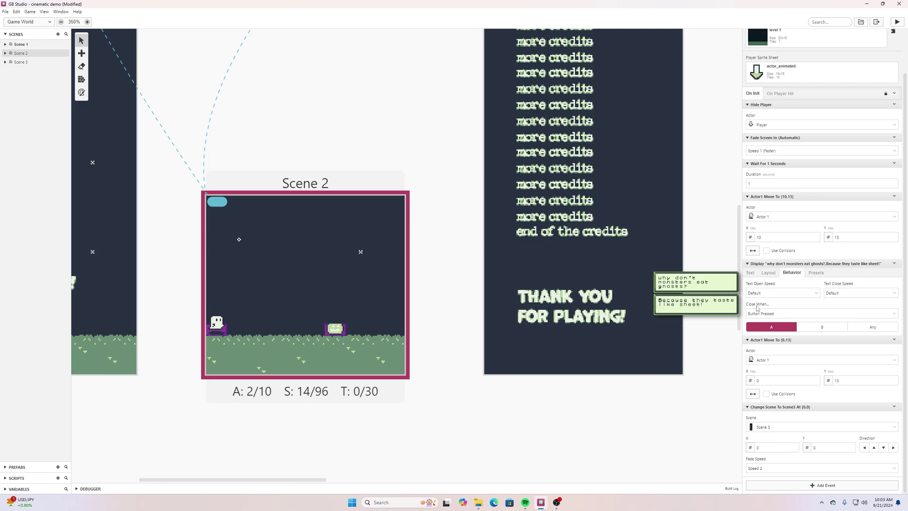
mouse_move(757, 308)
left_click(889, 314)
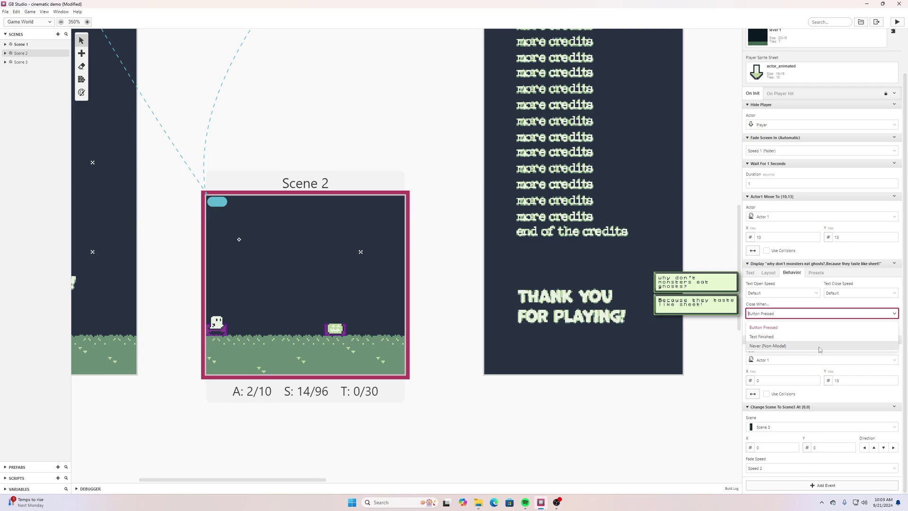
left_click(788, 346)
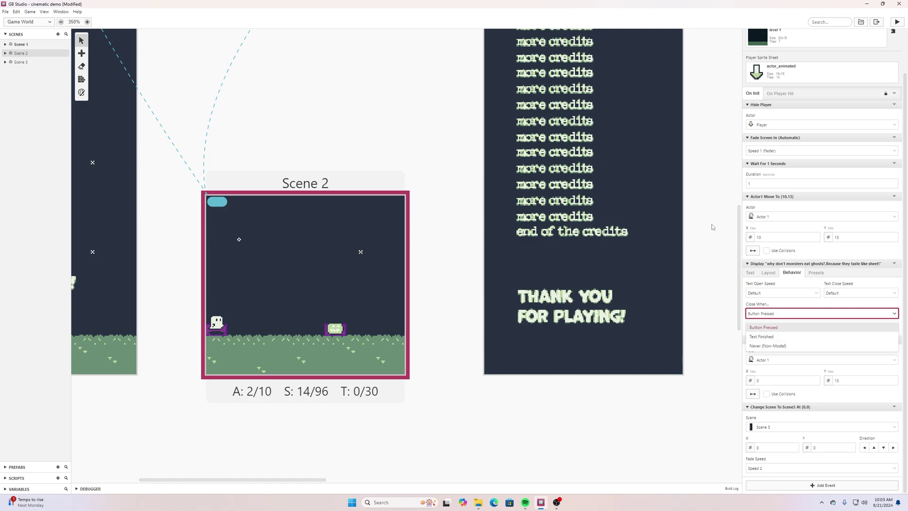
left_click(713, 227)
left_click(302, 284)
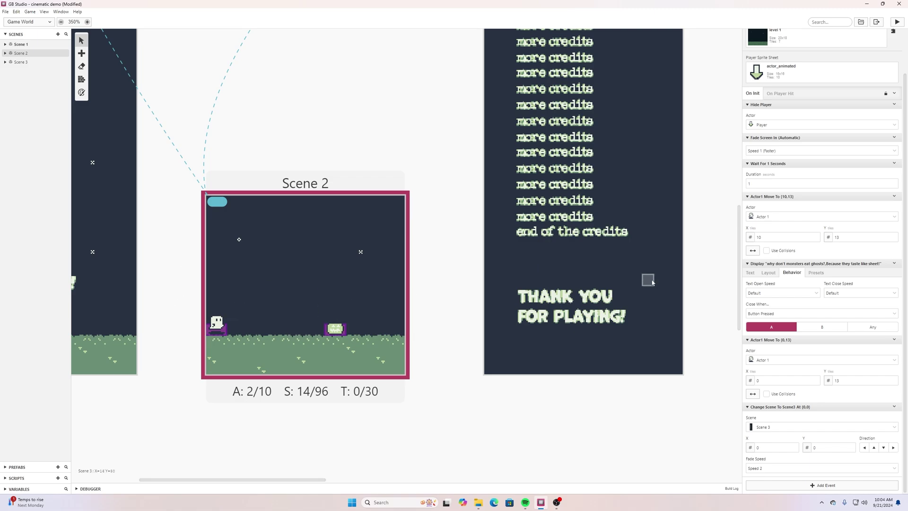
Step: Select Scene 3 and scroll its script down to the 'THANK YOU FOR PLAYING!' credits text
scroll(639, 286, "up", 2)
scroll(640, 285, "up", 6)
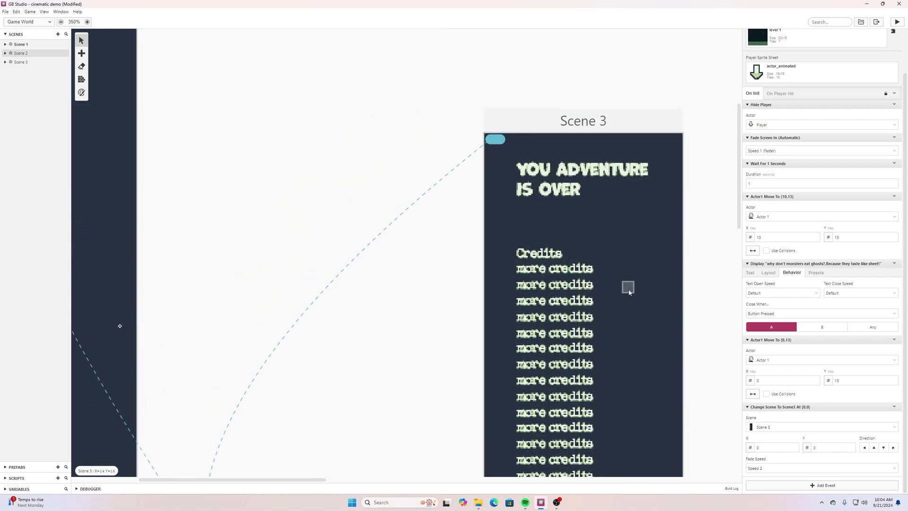
left_click(625, 275)
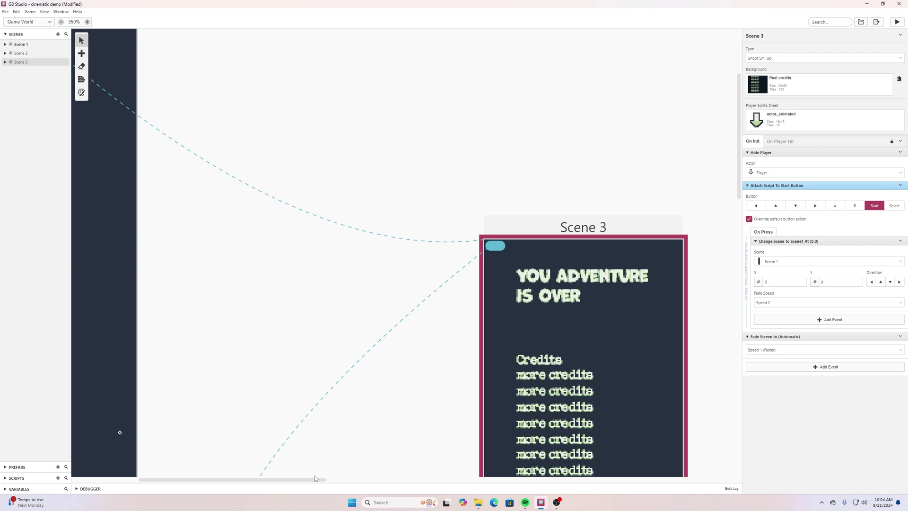
left_click_drag(311, 480, 346, 480)
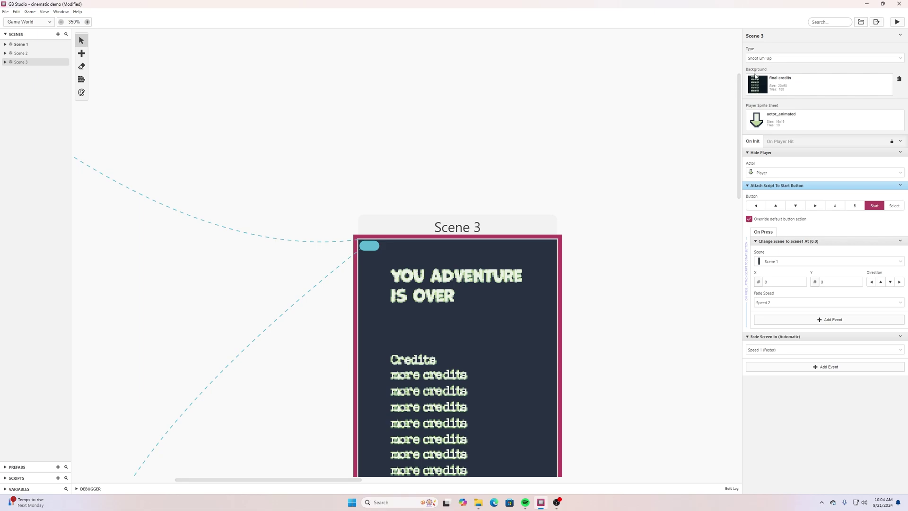
scroll(511, 288, "down", 5)
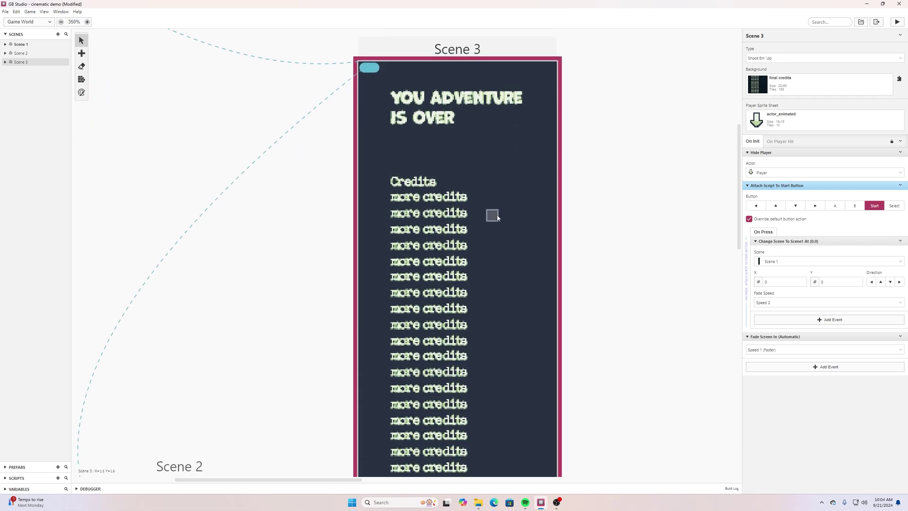
scroll(498, 217, "down", 9)
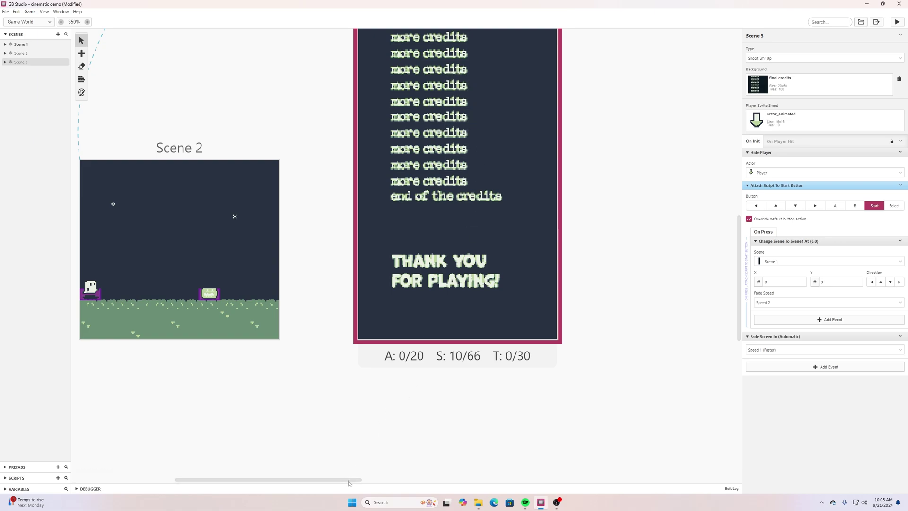
Step: Pan the Game World left and zoom out so Scenes 1, 2 and 3 show together
left_click_drag(349, 481, 282, 468)
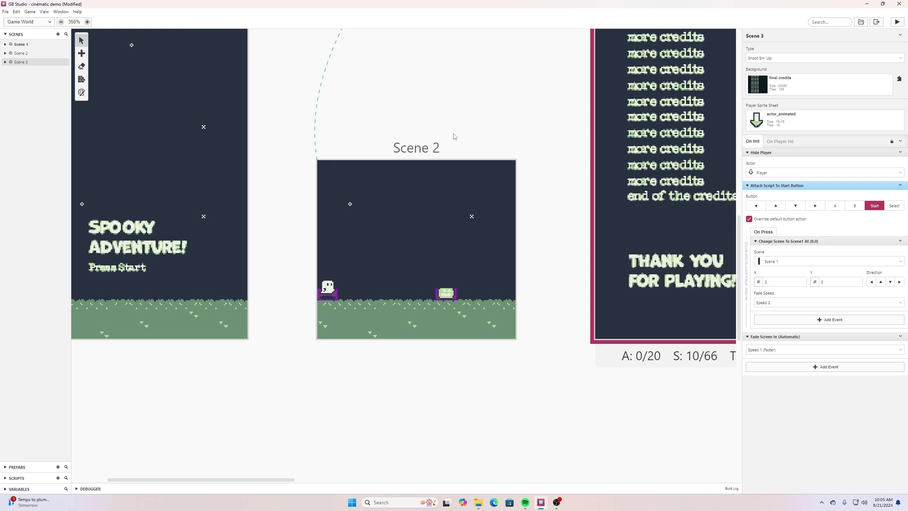
scroll(454, 137, "up", 6)
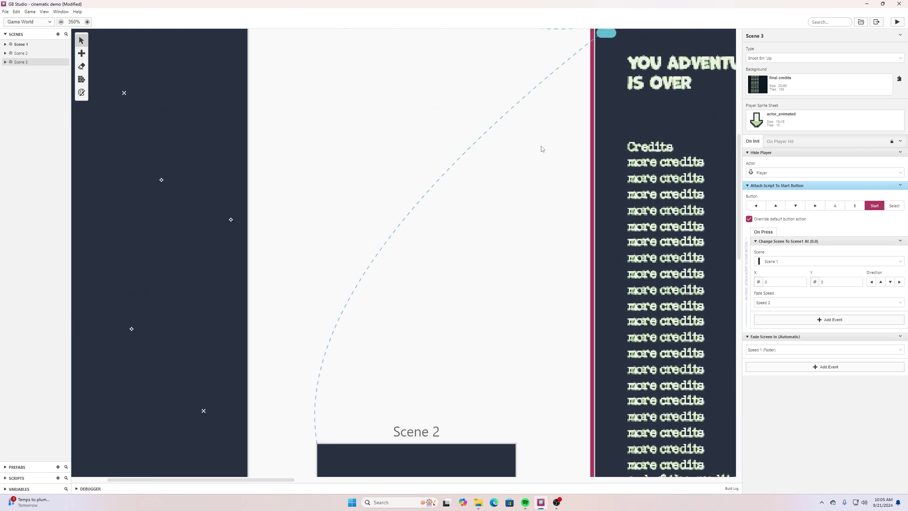
scroll(541, 148, "down", 3, "ctrl")
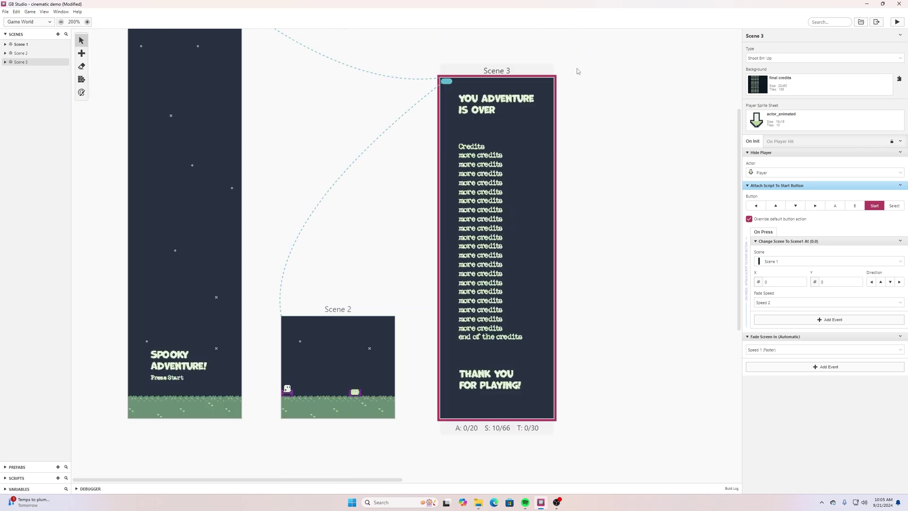
scroll(615, 66, "up", 2)
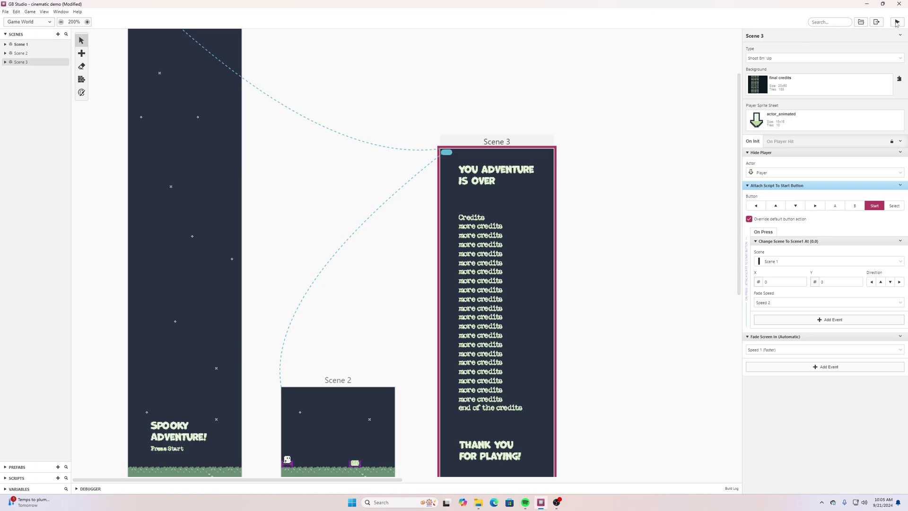
Step: Run the game, start from the title, and advance the ghost's dialogue in the grassy scene
left_click(896, 22)
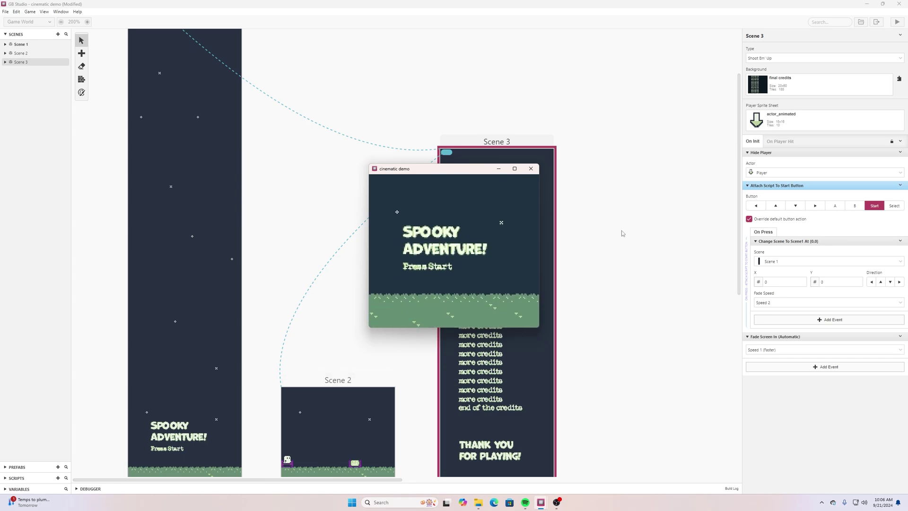
key("Return")
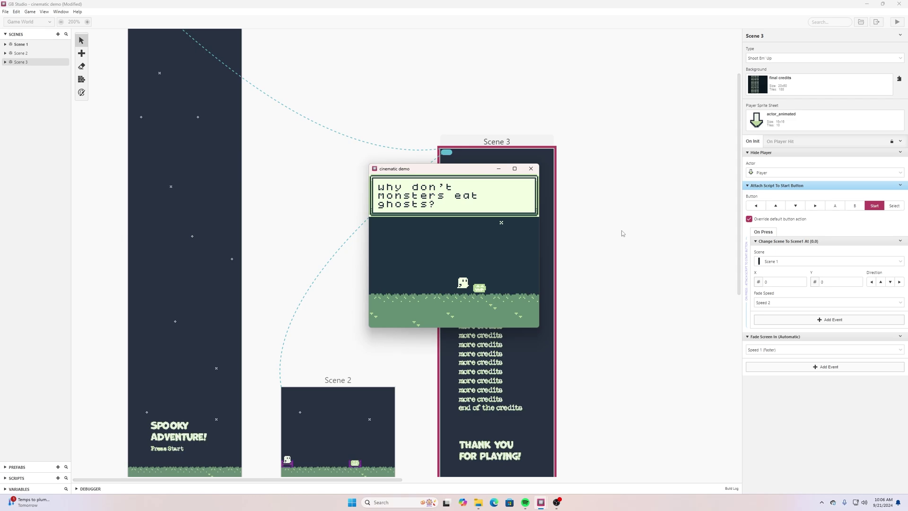
key("z")
key("z")
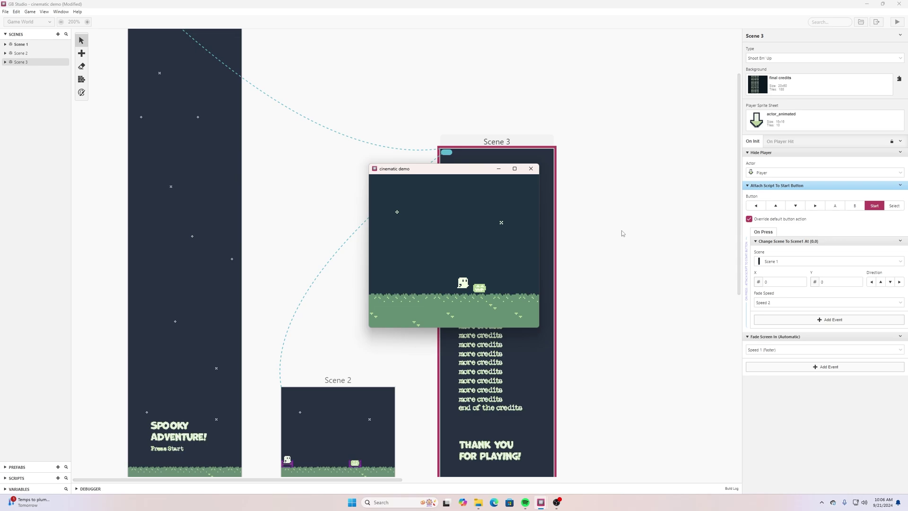